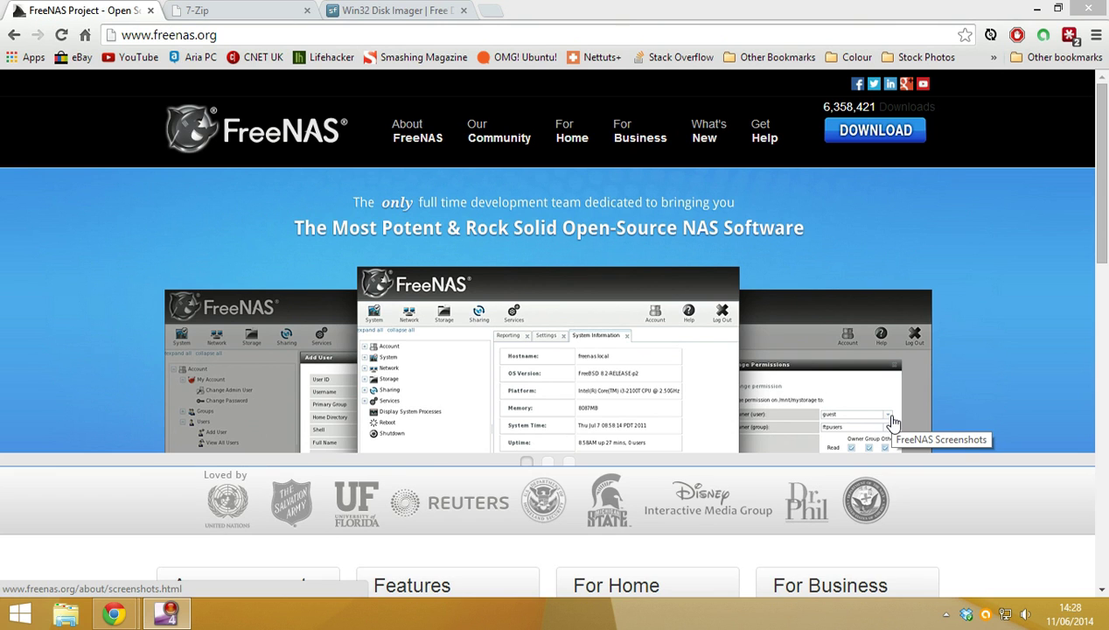
- Go to the FreeNAS download page and skip the newsletter signup
{"action": "left_click", "coordinate": [837, 138]}
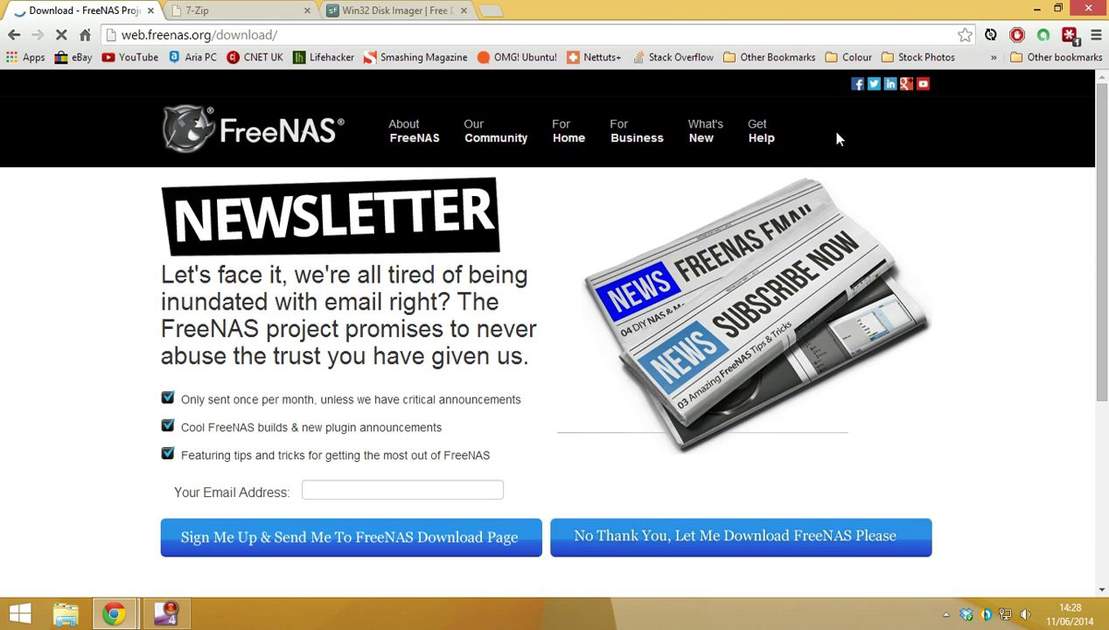
{"action": "scroll", "coordinate": [690, 247], "scroll_direction": "down", "scroll_amount": 2}
{"action": "scroll", "coordinate": [321, 251], "scroll_direction": "up", "scroll_amount": 2}
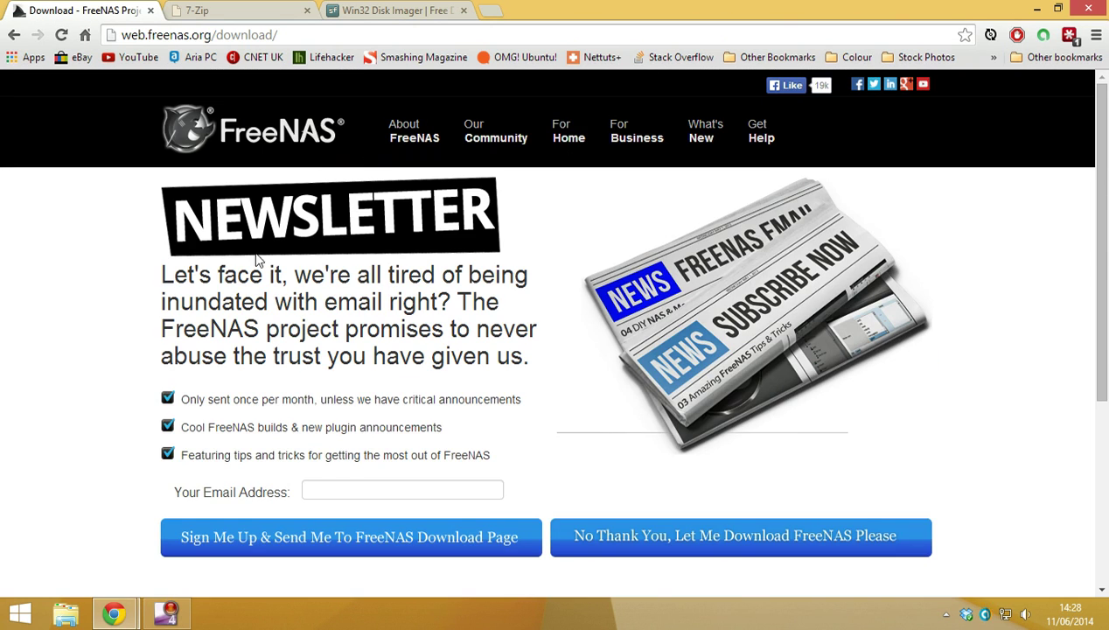
{"action": "scroll", "coordinate": [507, 302], "scroll_direction": "down", "scroll_amount": 1}
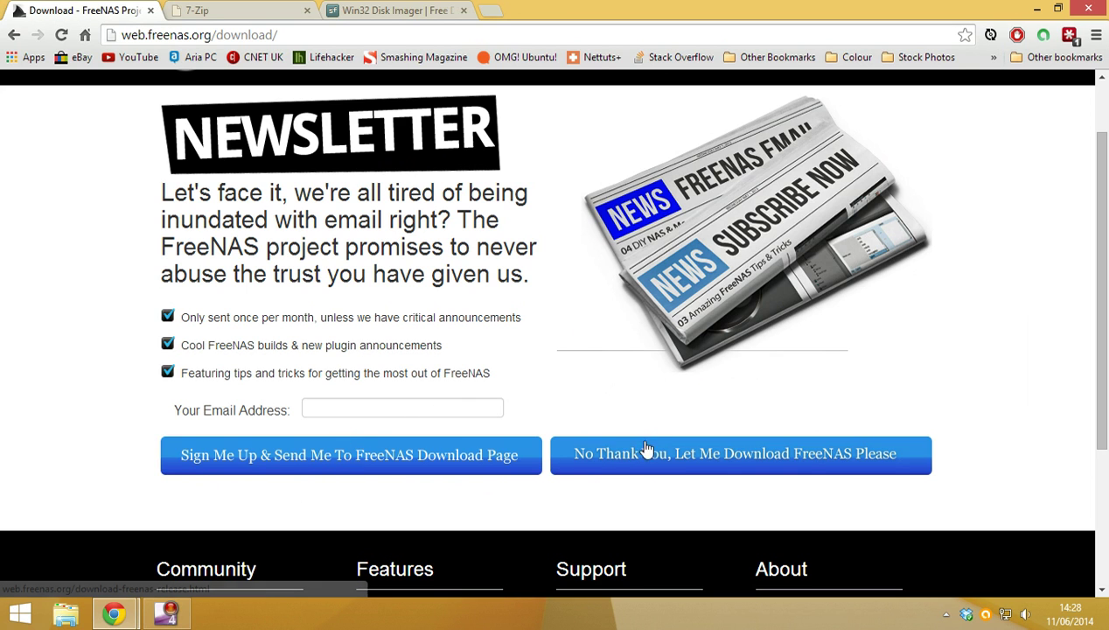
{"action": "left_click", "coordinate": [624, 467]}
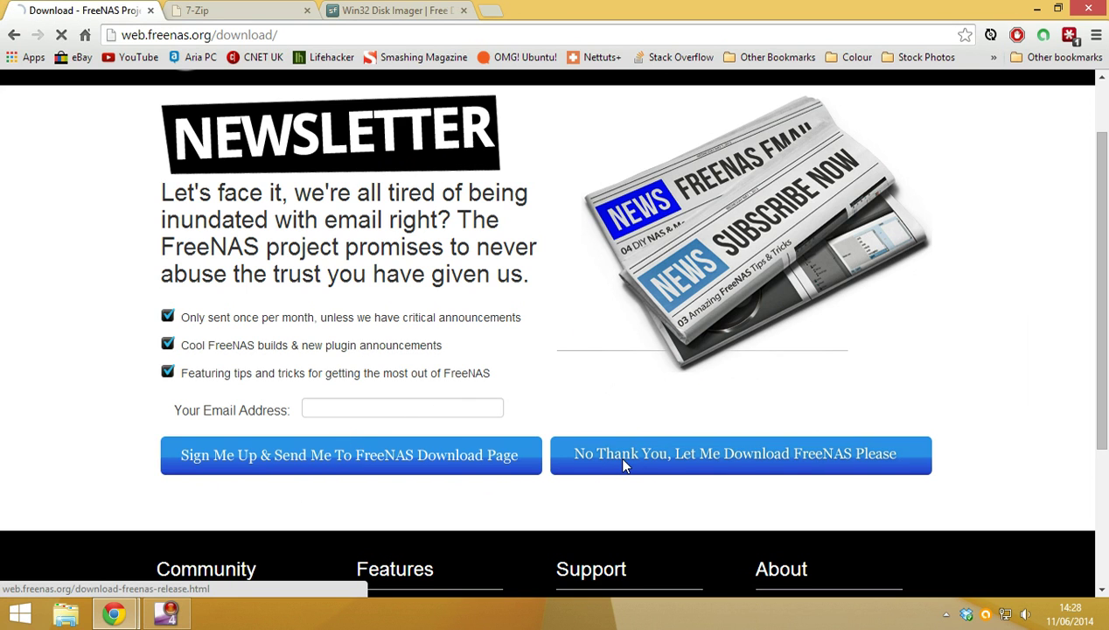
- Start the 64-bit FreeNAS USB image download, then cancel it
{"action": "scroll", "coordinate": [543, 337], "scroll_direction": "down", "scroll_amount": 4}
{"action": "scroll", "coordinate": [526, 330], "scroll_direction": "down", "scroll_amount": 3}
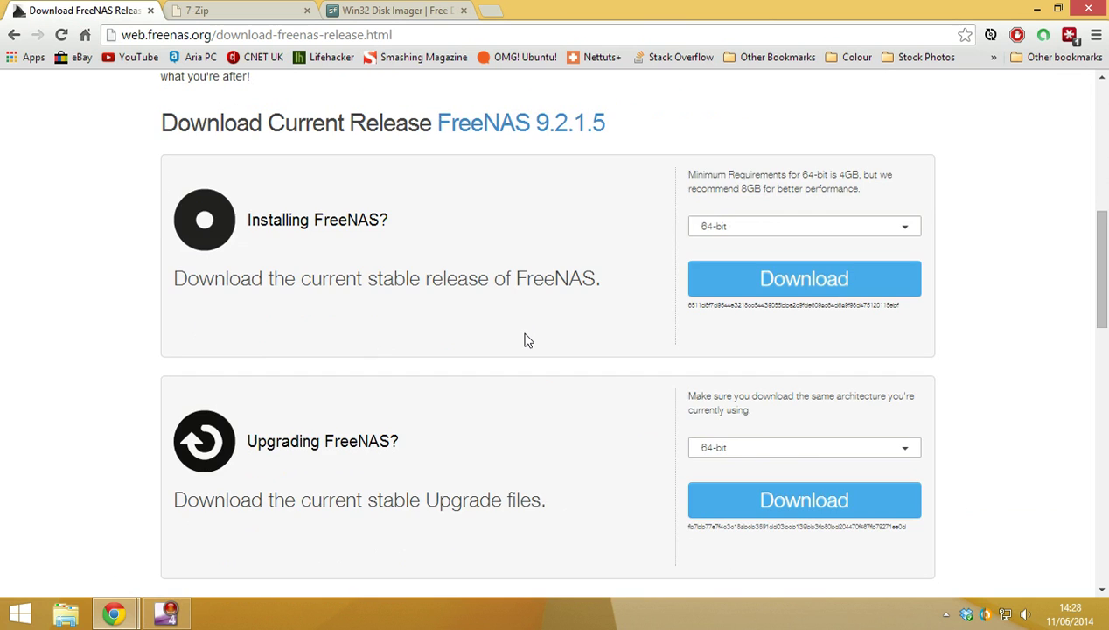
{"action": "scroll", "coordinate": [525, 332], "scroll_direction": "up", "scroll_amount": 3}
{"action": "scroll", "coordinate": [526, 333], "scroll_direction": "up", "scroll_amount": 2}
{"action": "scroll", "coordinate": [525, 333], "scroll_direction": "down", "scroll_amount": 6}
{"action": "scroll", "coordinate": [526, 335], "scroll_direction": "down", "scroll_amount": 3}
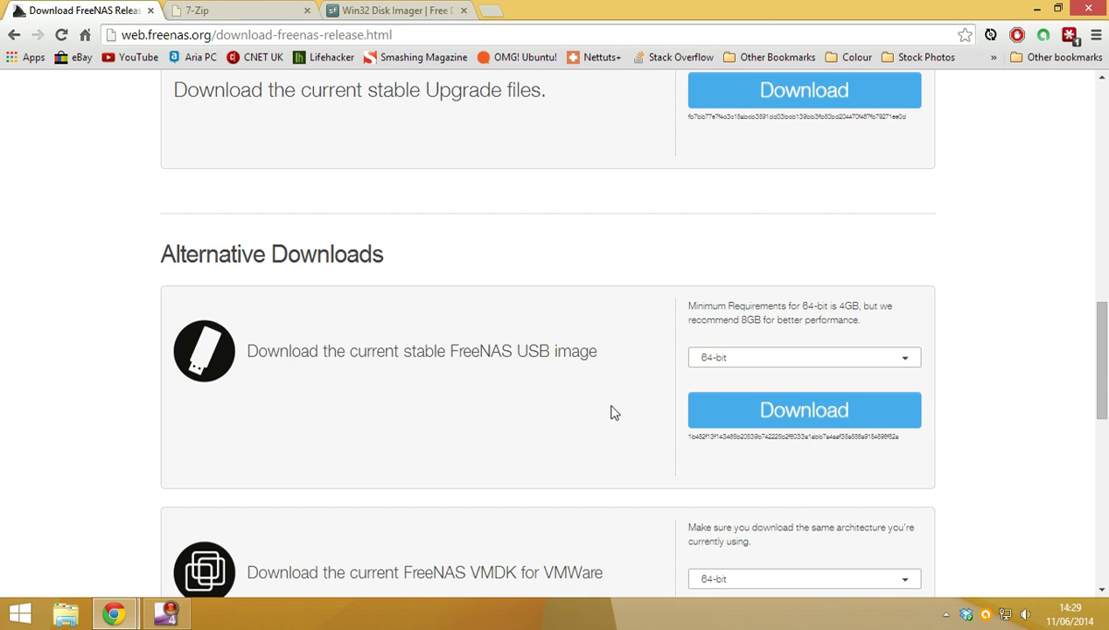
{"action": "left_click", "coordinate": [782, 418]}
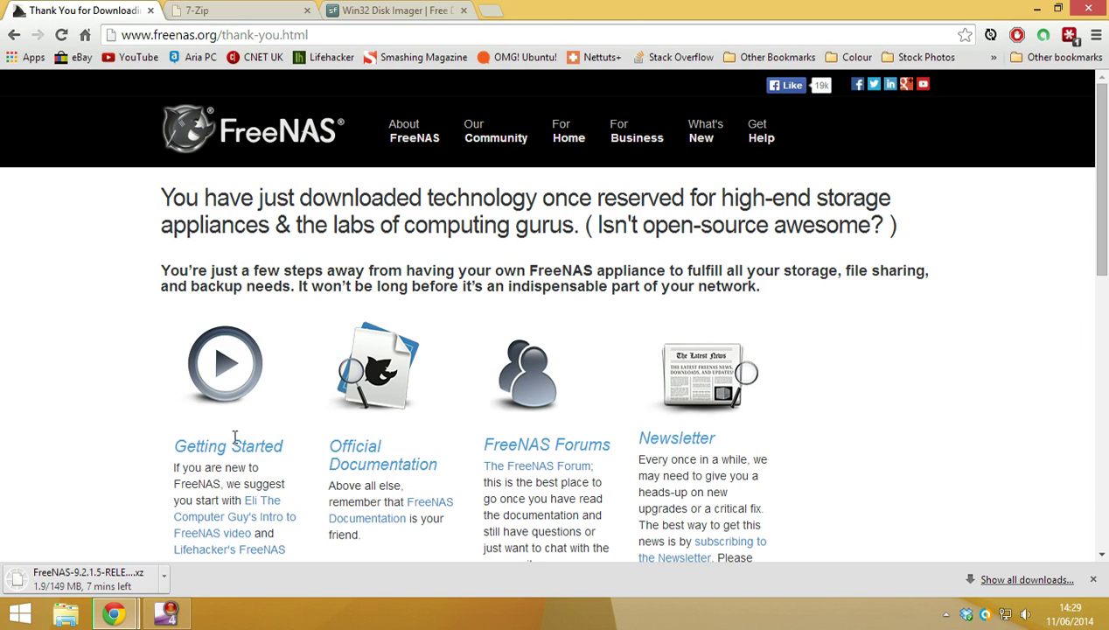
{"action": "left_click", "coordinate": [163, 575]}
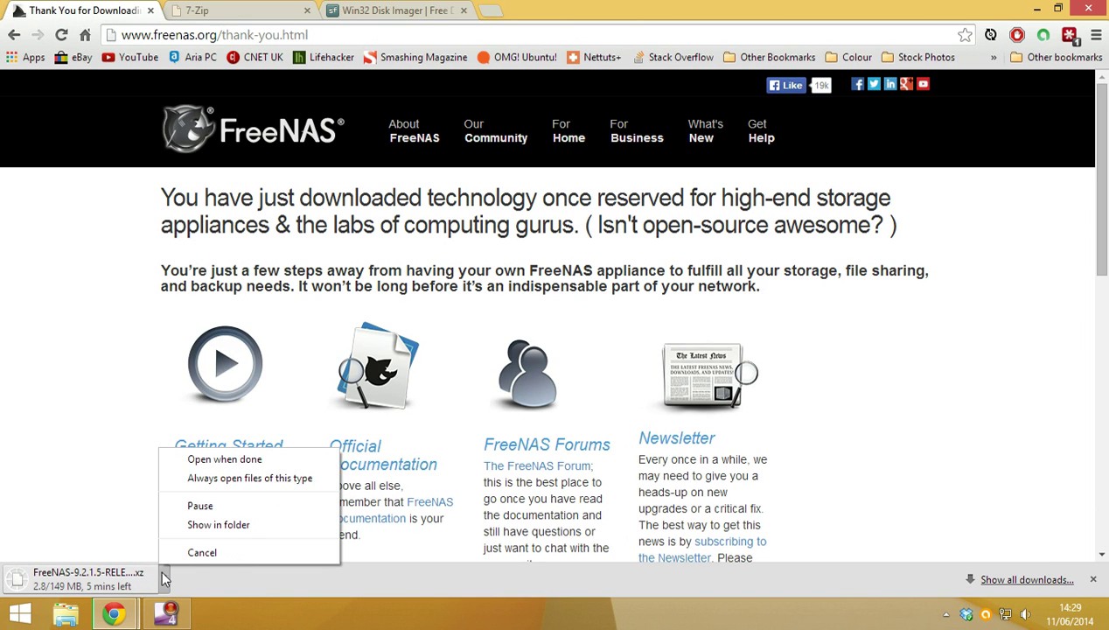
{"action": "left_click", "coordinate": [204, 552]}
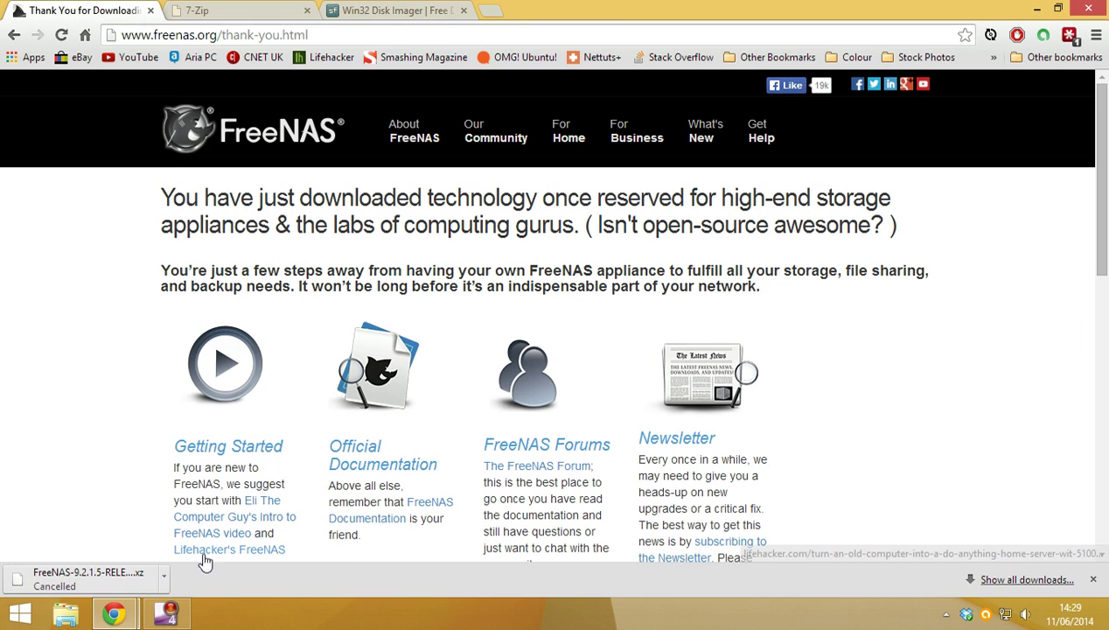
- Switch between the 7-Zip and Win32 Disk Imager tabs, ending on the Win32 Disk Imager SourceForge page
{"action": "left_click", "coordinate": [246, 9]}
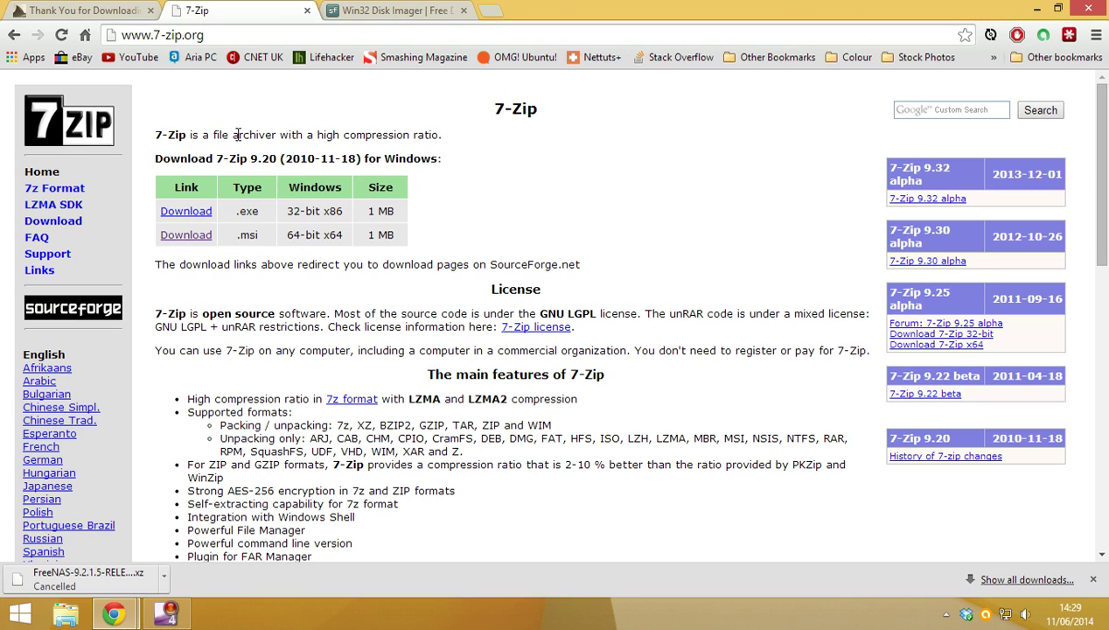
{"action": "left_click", "coordinate": [372, 13]}
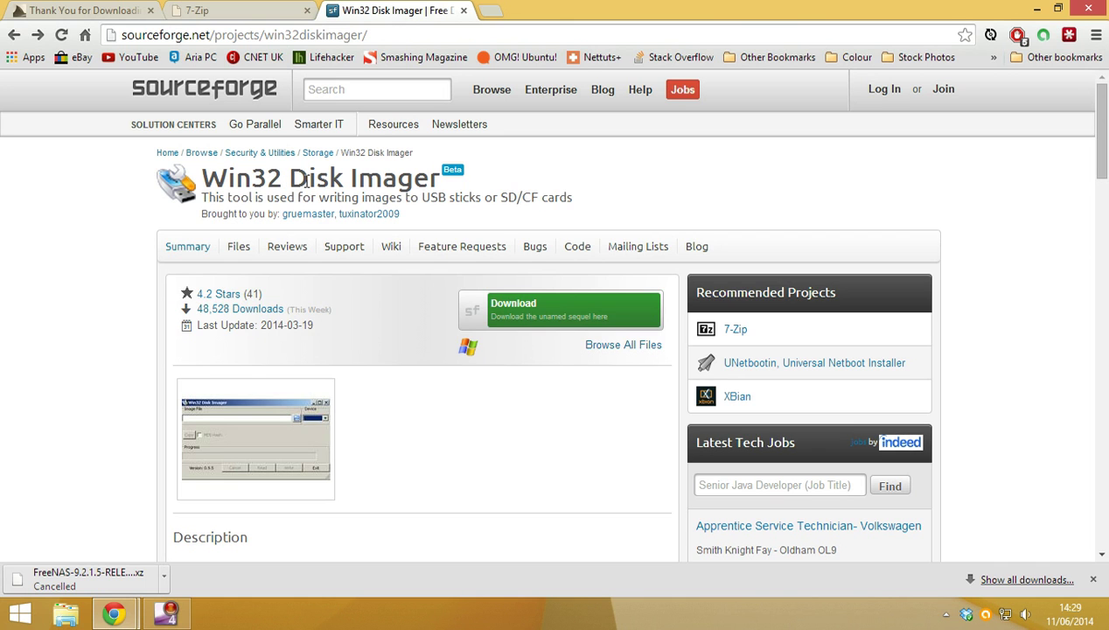
{"action": "left_click", "coordinate": [288, 11]}
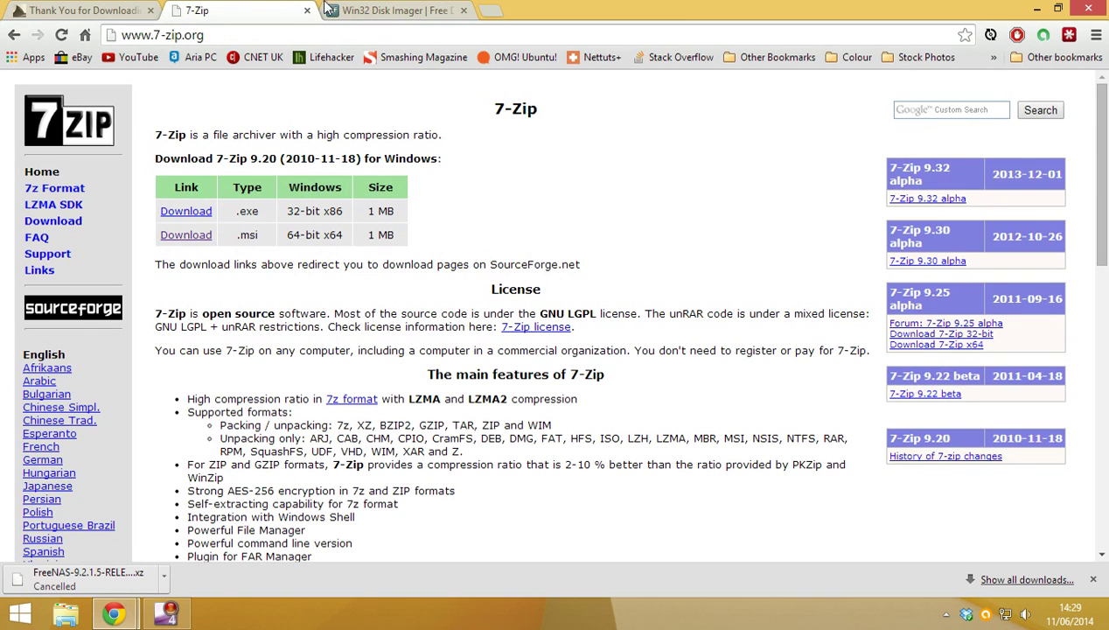
{"action": "left_click", "coordinate": [343, 10]}
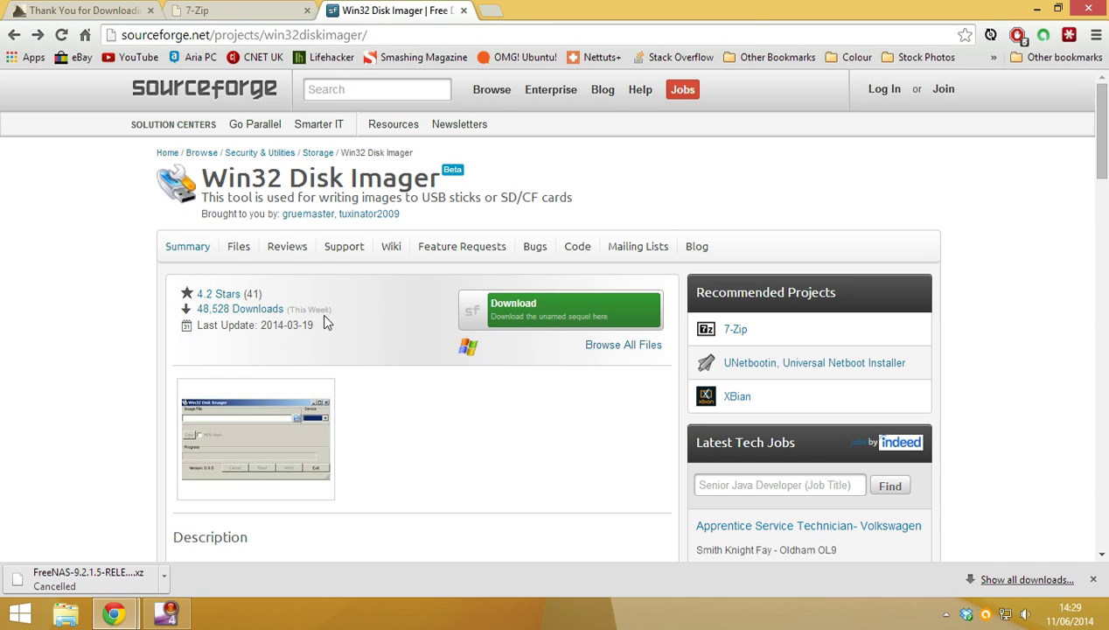
- Extract FreeNAS-9.2.1.5-RELEASE-x64.img.xz in Downloads into its own folder with 7-Zip
{"action": "left_click", "coordinate": [70, 614]}
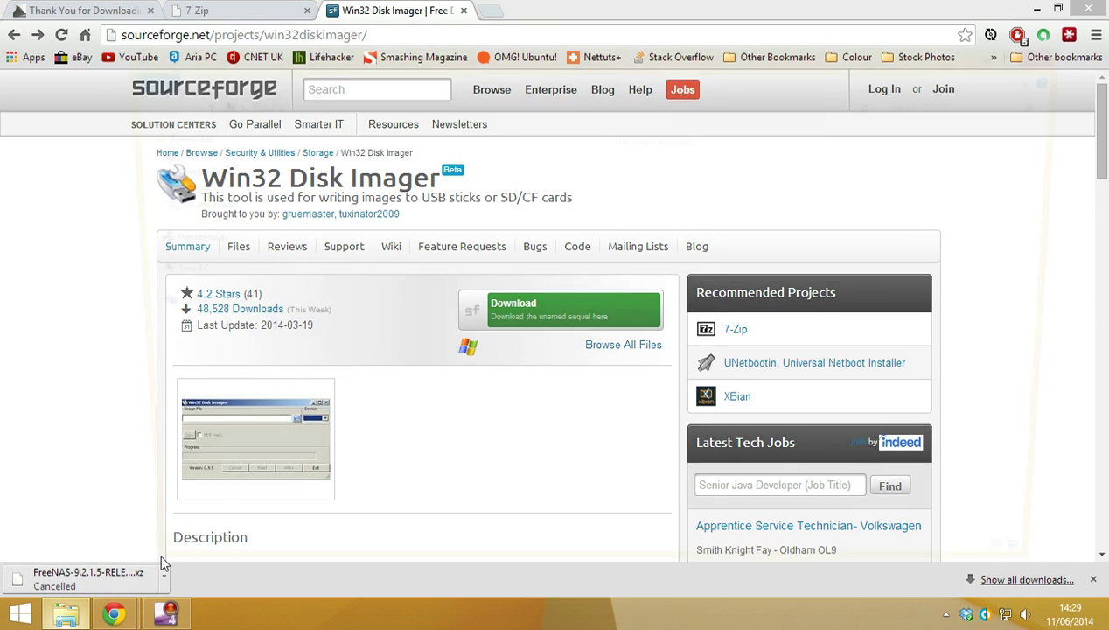
{"action": "left_click", "coordinate": [180, 172]}
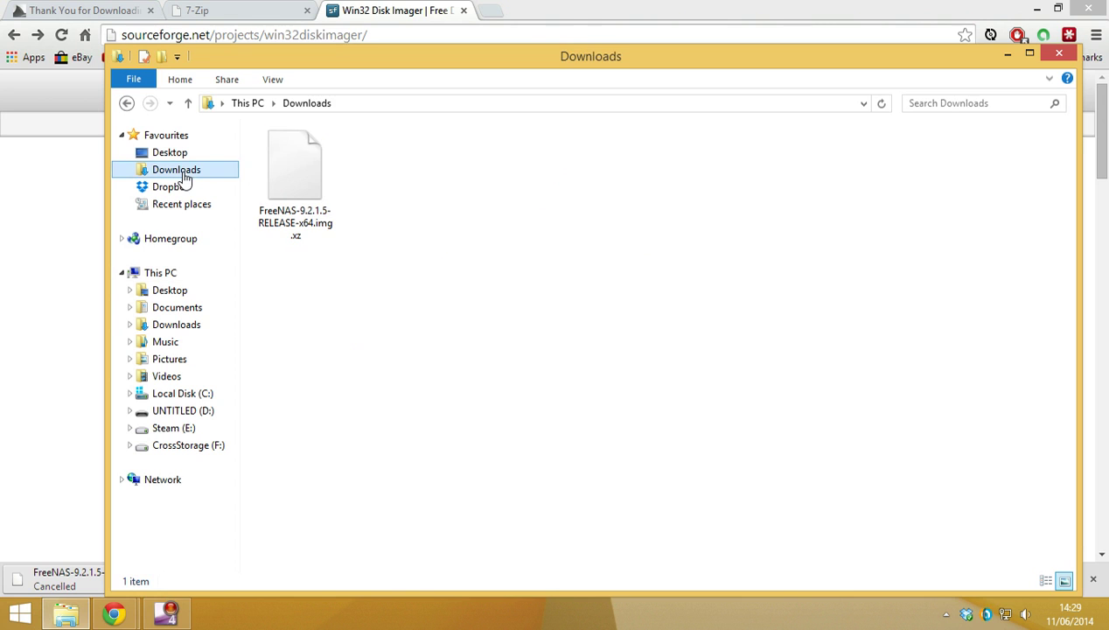
{"action": "right_click", "coordinate": [290, 163]}
{"action": "mouse_move", "coordinate": [365, 194]}
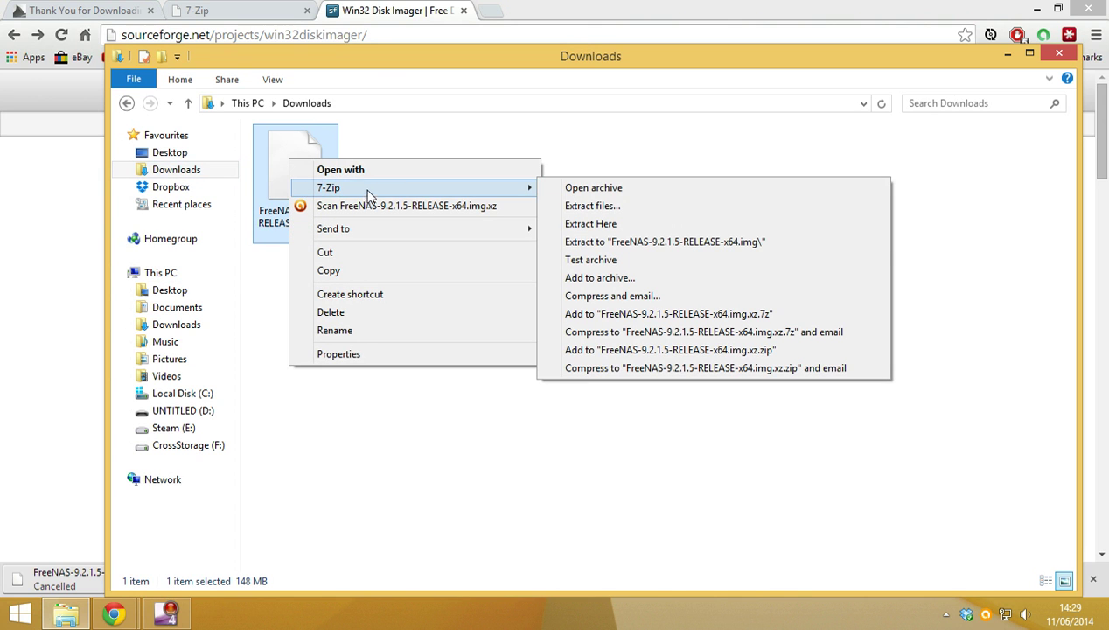
{"action": "left_click", "coordinate": [658, 244]}
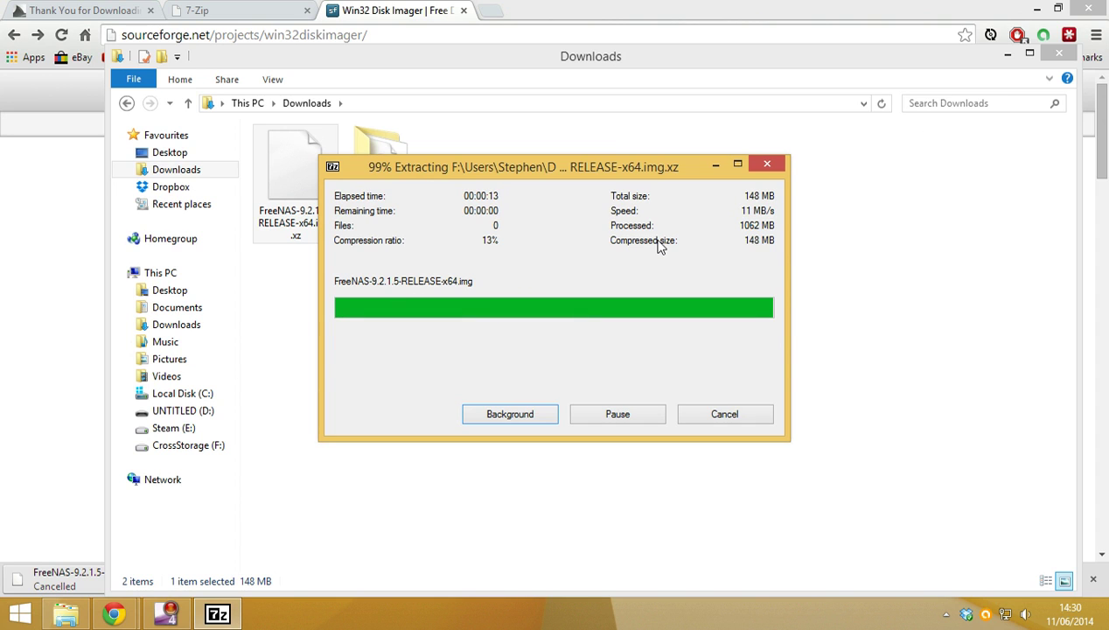
- Search 'win' from the Start screen to launch Win32 Disk Imager
{"action": "left_click", "coordinate": [19, 613]}
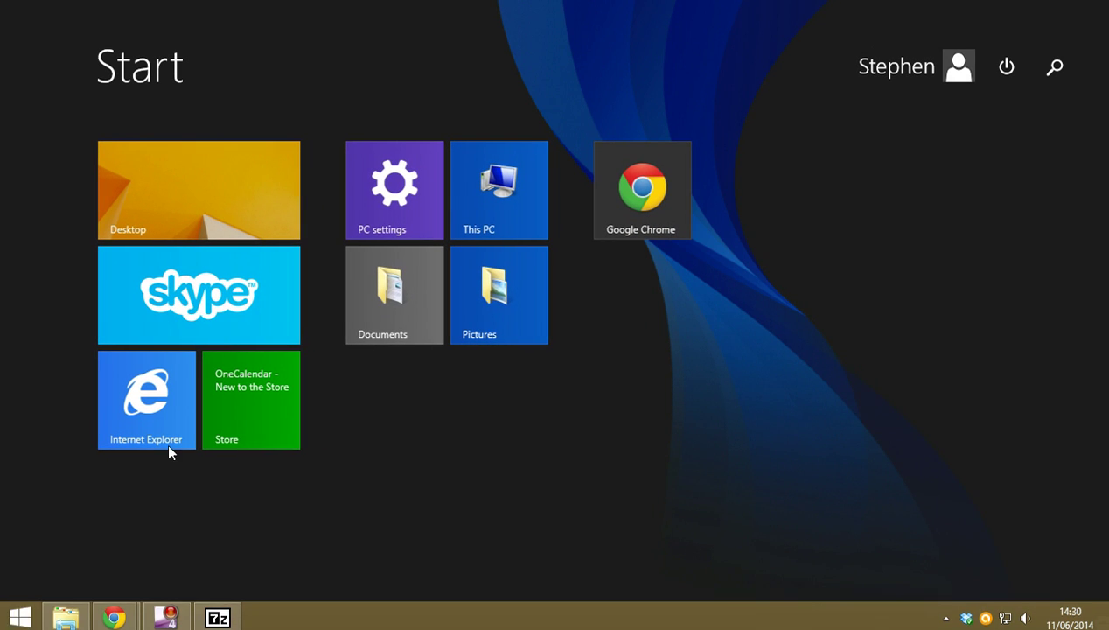
{"action": "type", "text": "win"}
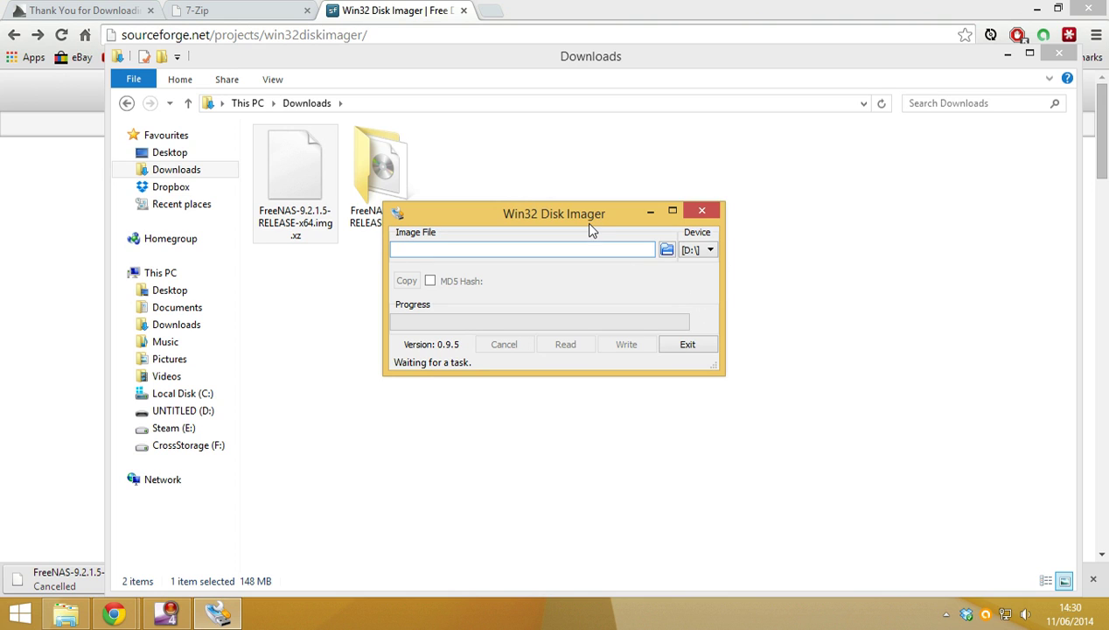
- Choose FreeNAS-9.2.1.5-RELEASE-x64.img from the extracted Downloads folder as the image file
{"action": "left_click_drag", "start_coordinate": [583, 222], "coordinate": [582, 208]}
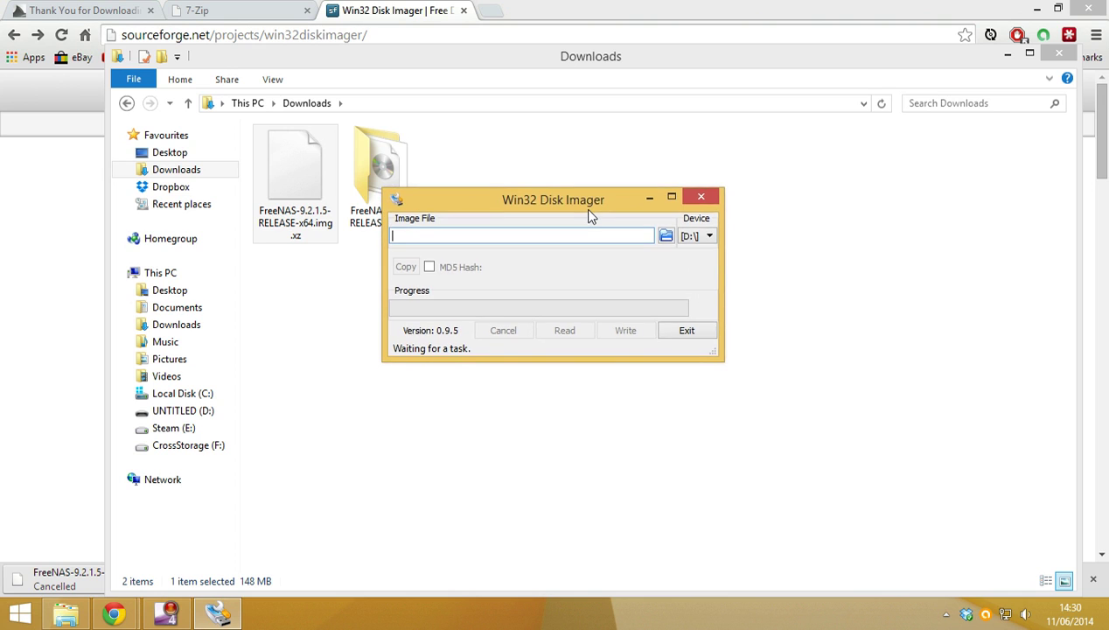
{"action": "left_click", "coordinate": [664, 237]}
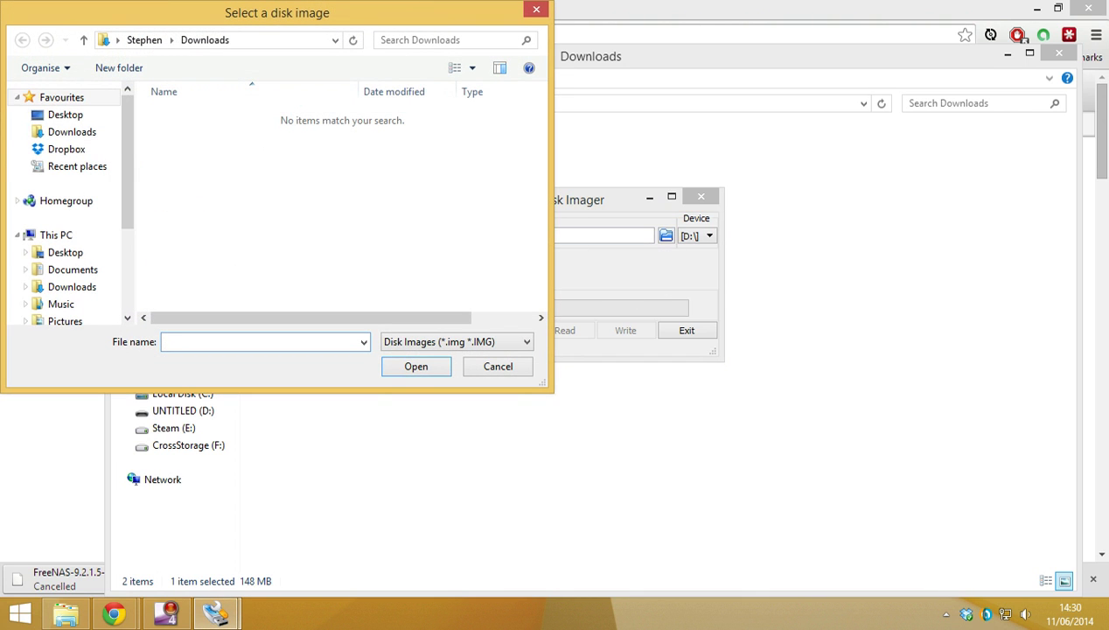
{"action": "left_click", "coordinate": [70, 132]}
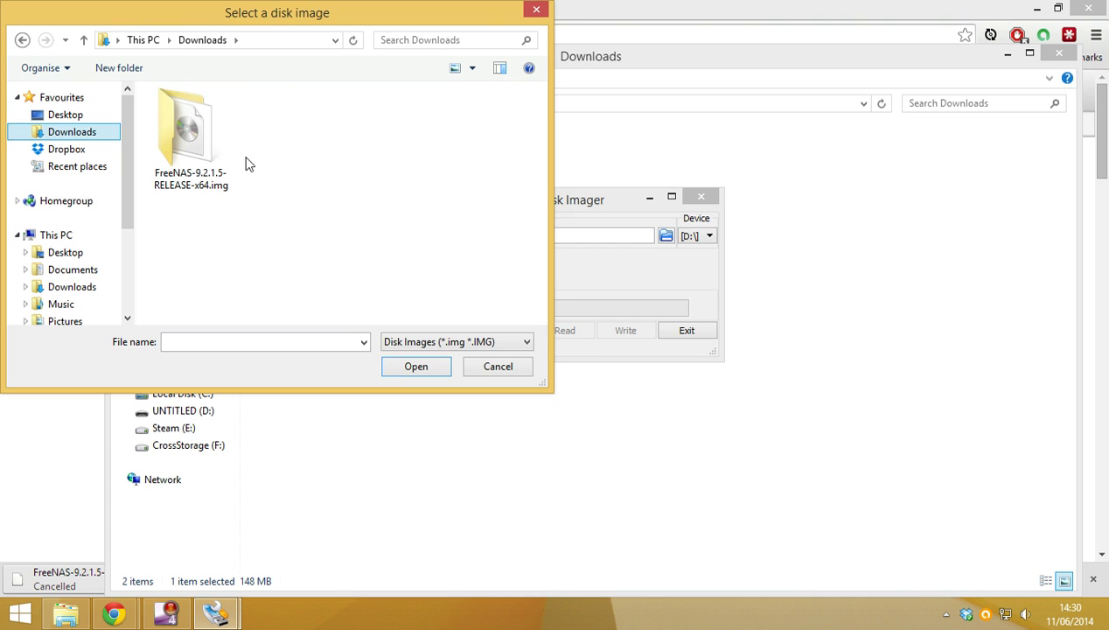
{"action": "double_click", "coordinate": [204, 148]}
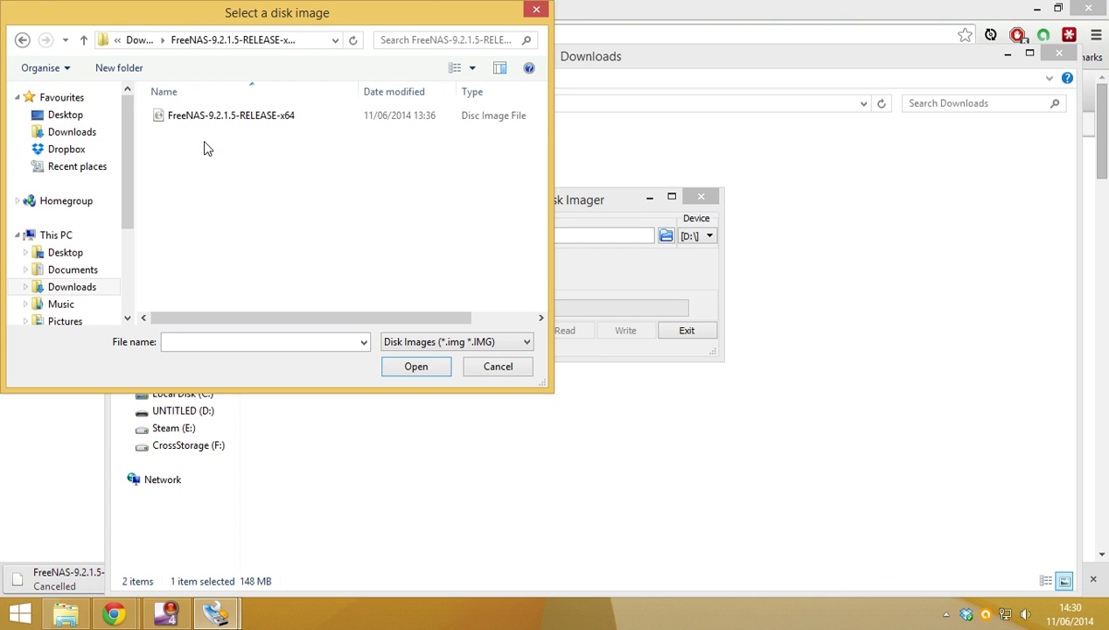
{"action": "left_click", "coordinate": [250, 128]}
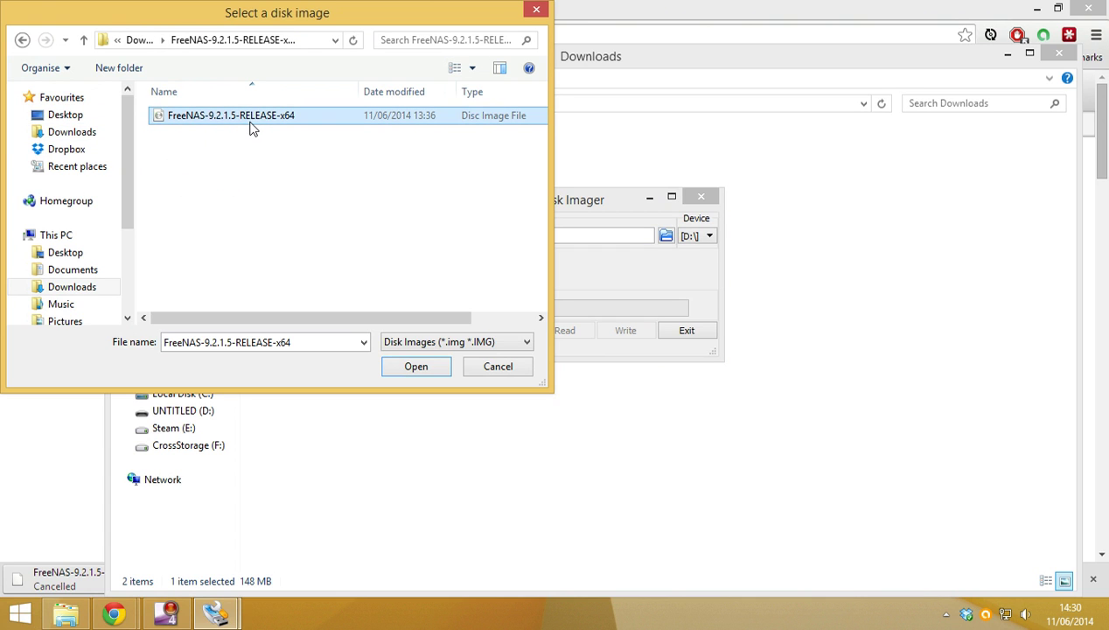
{"action": "left_click", "coordinate": [418, 367]}
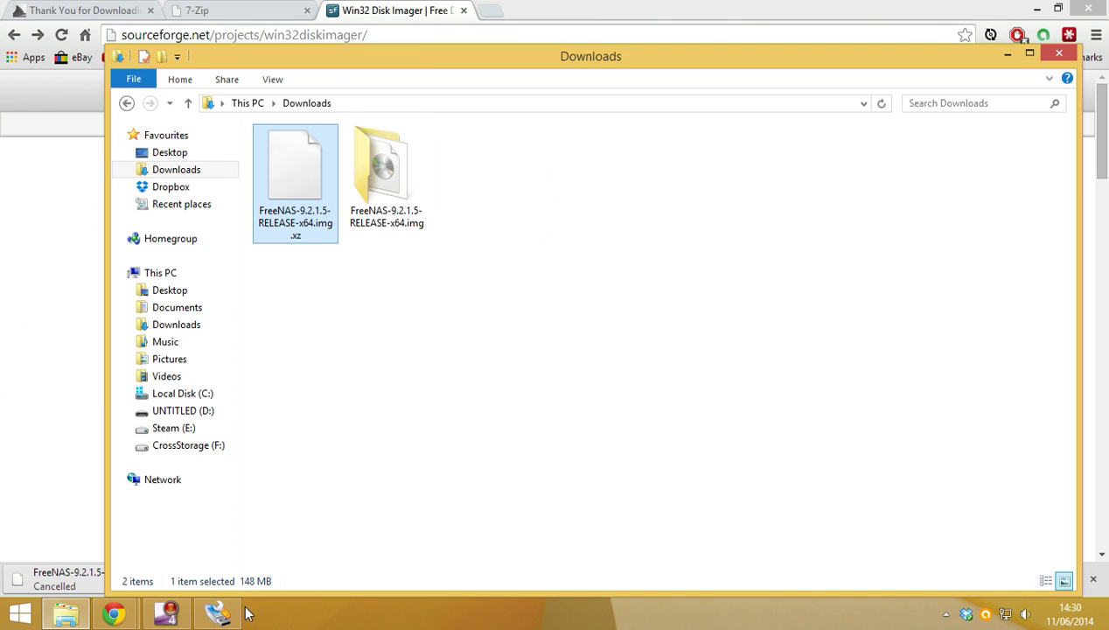
{"action": "left_click", "coordinate": [219, 610]}
{"action": "left_click_drag", "start_coordinate": [500, 203], "coordinate": [437, 182]}
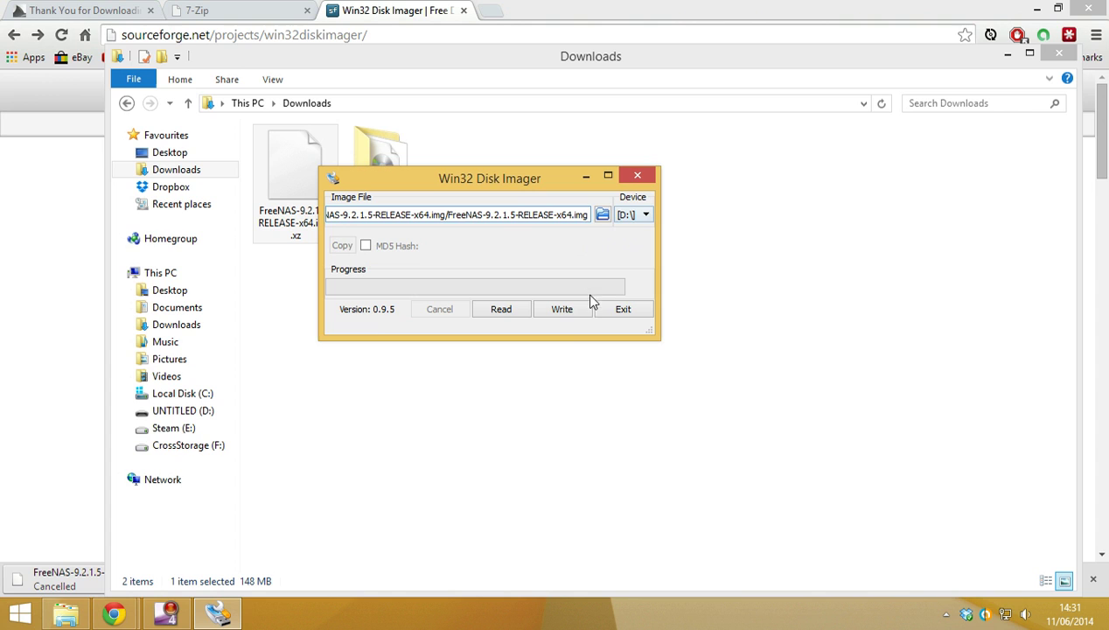
- Write the FreeNAS image to drive D:, accepting the overwrite warning
{"action": "left_click", "coordinate": [566, 314]}
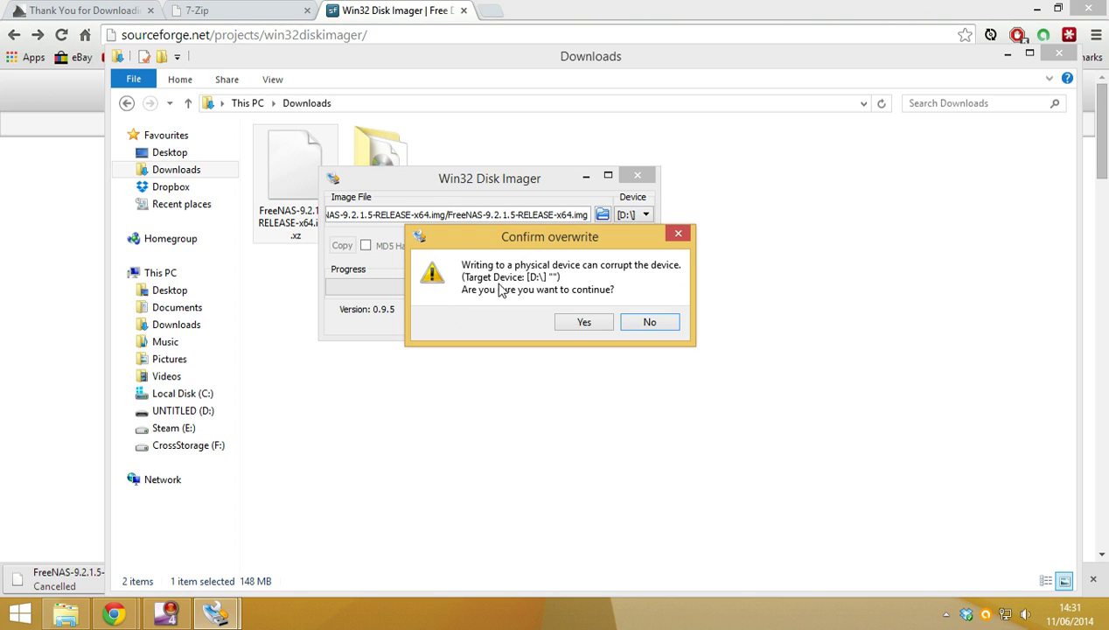
{"action": "left_click", "coordinate": [580, 320]}
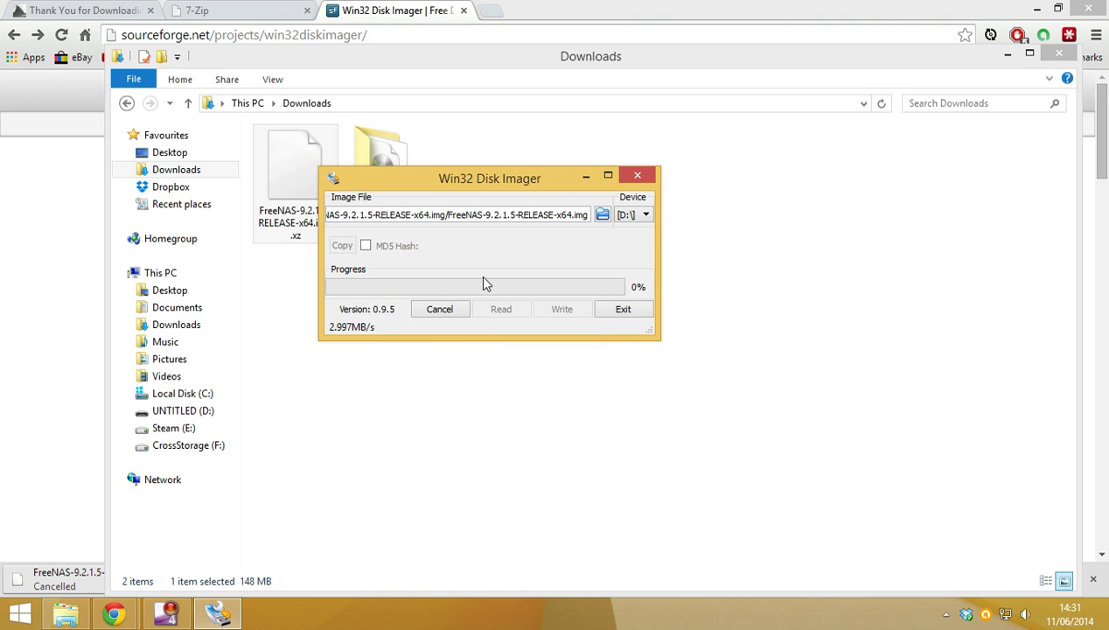